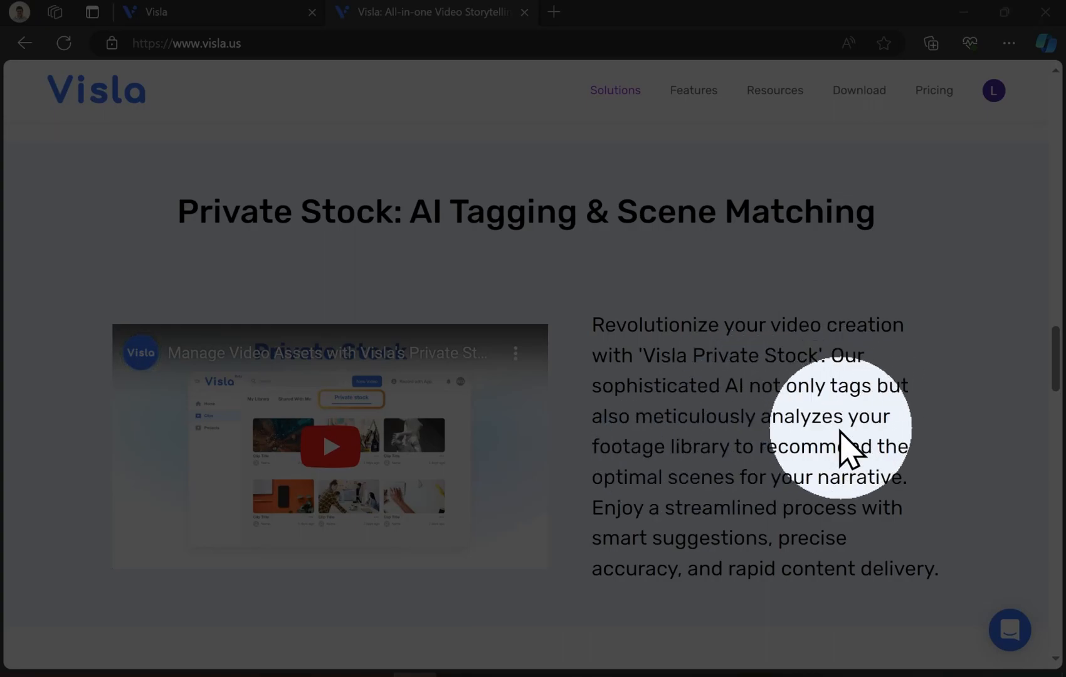
- Browse the Visla website's customer testimonials and switch to the Visla app tab
scroll(806, 452, "down", 8)
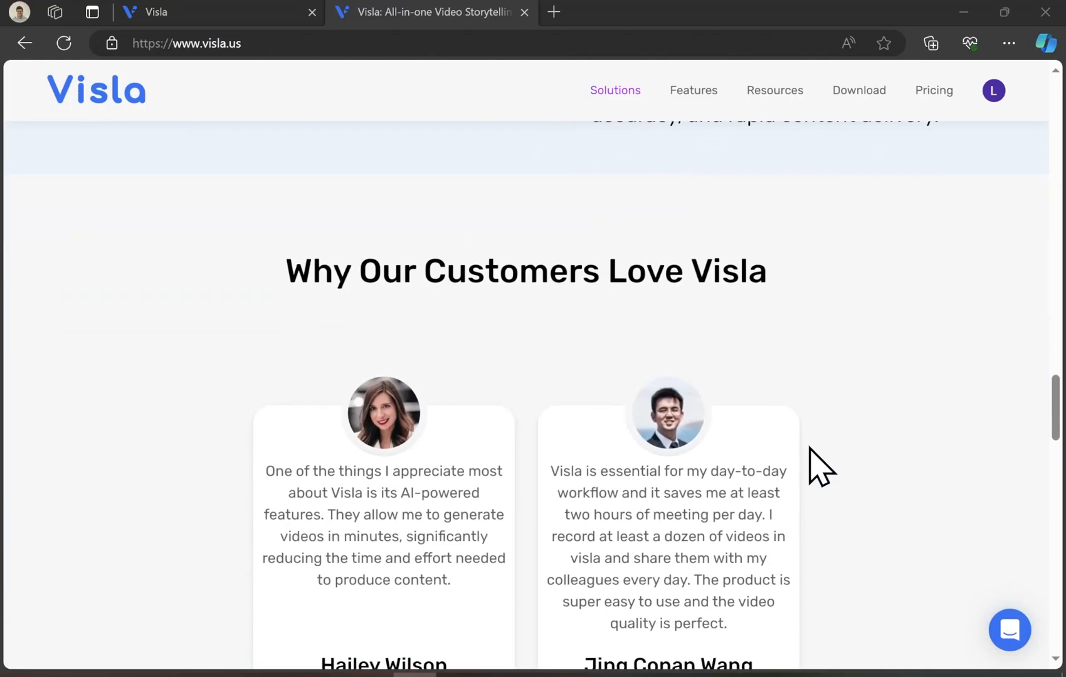
scroll(822, 468, "down", 8)
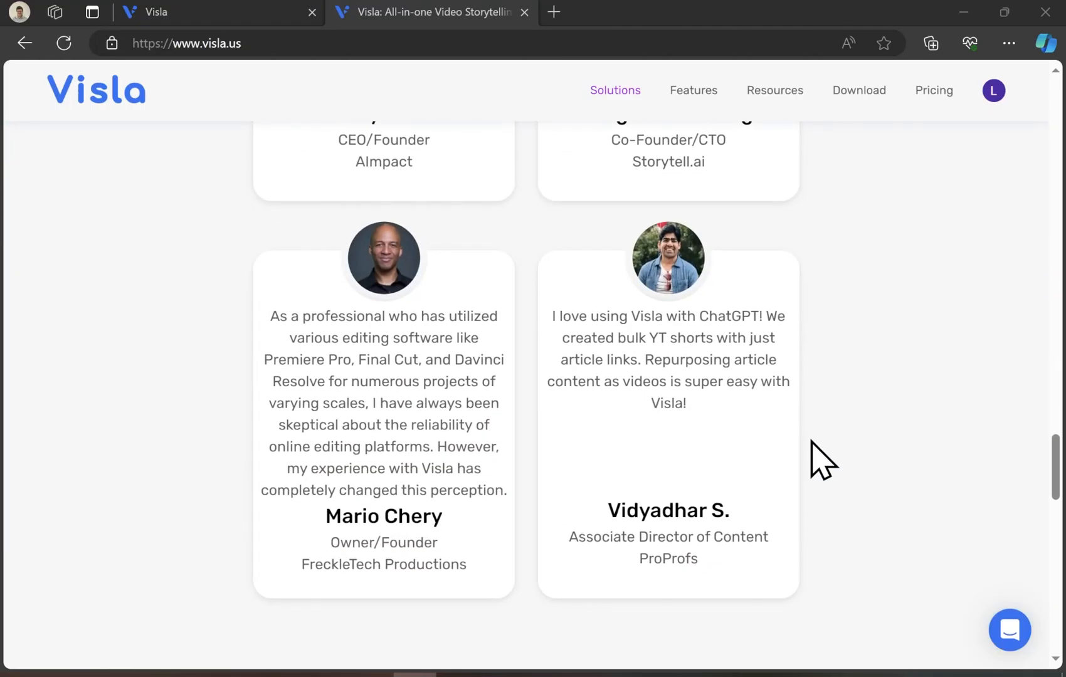
left_click(811, 441)
key("ctrl+Tab")
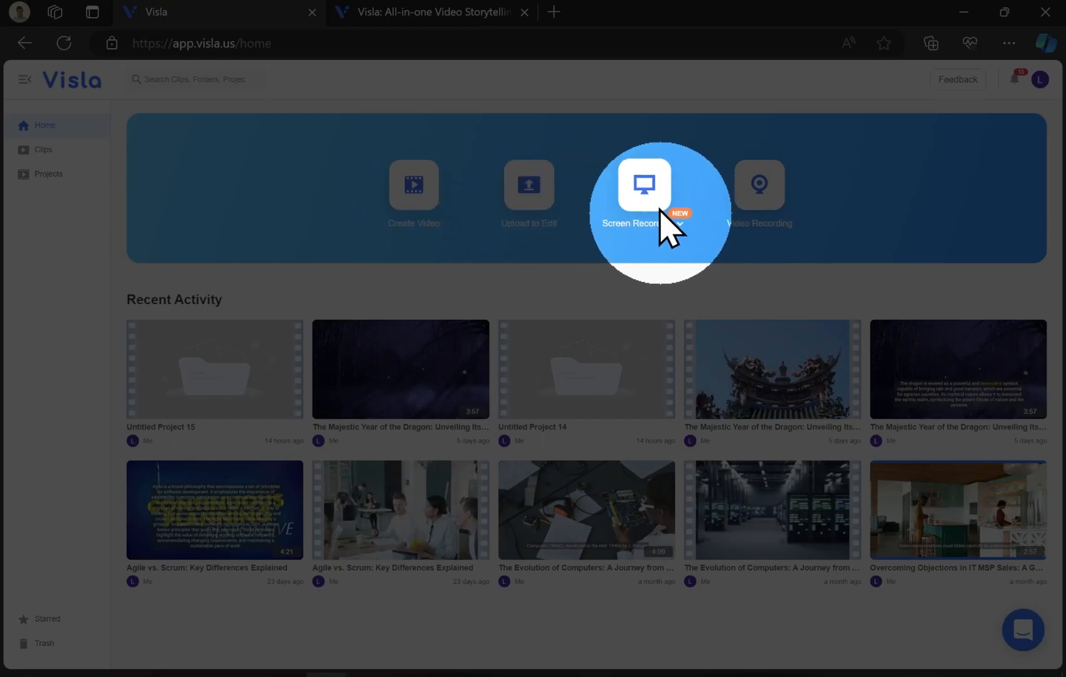
- Open the Private Stock section of the Clips library
left_click(689, 243)
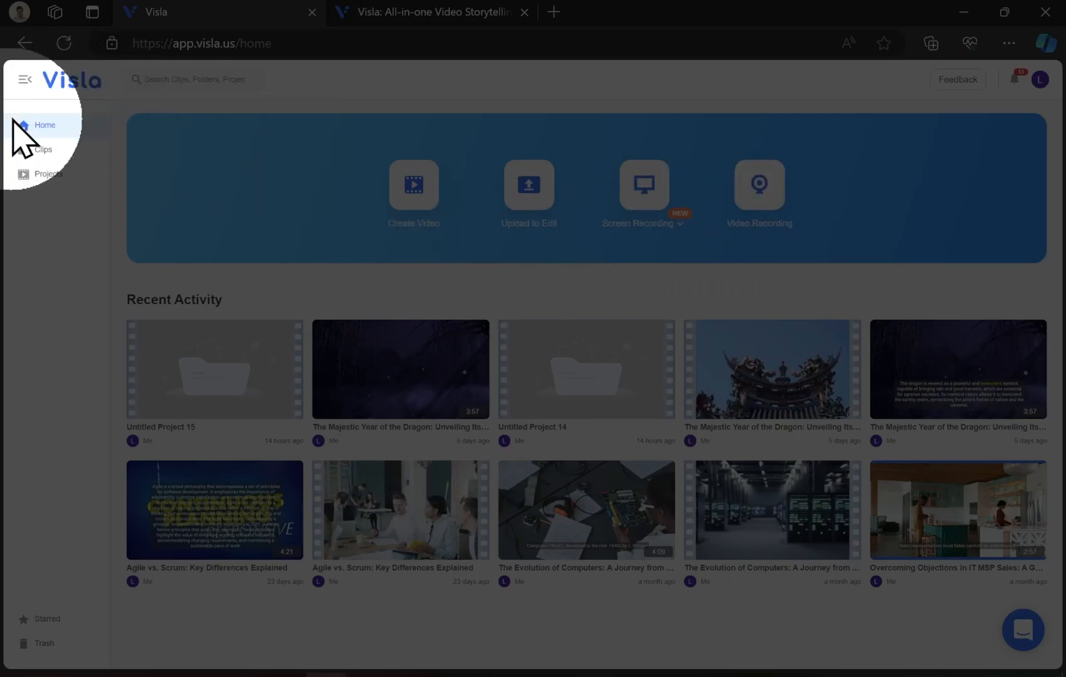
left_click(50, 149)
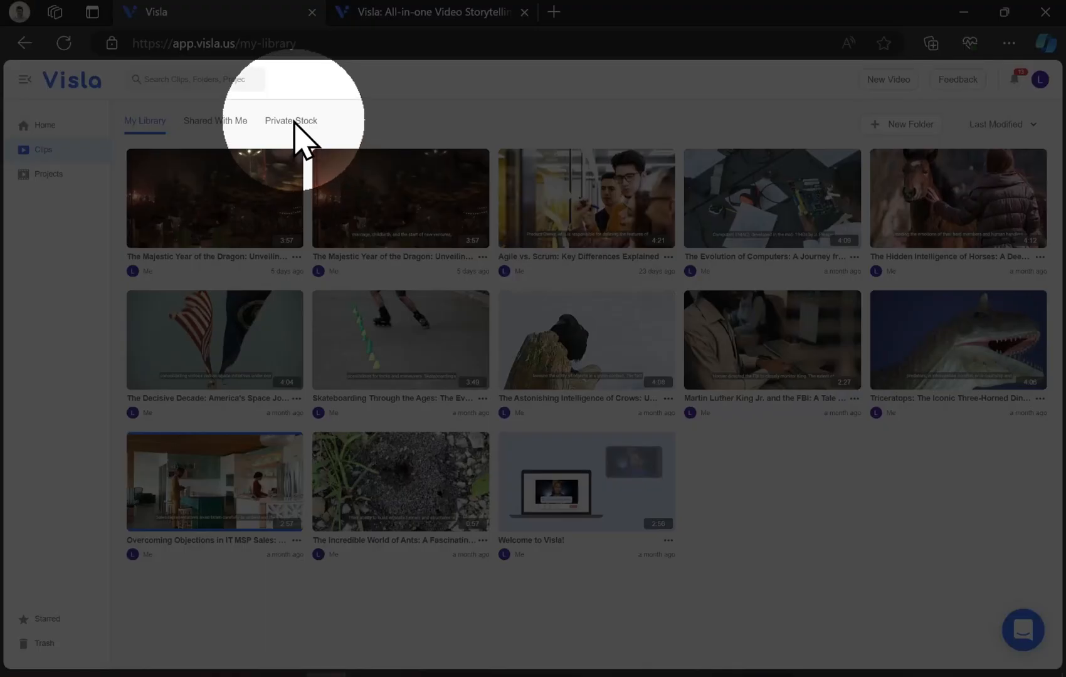
left_click(293, 122)
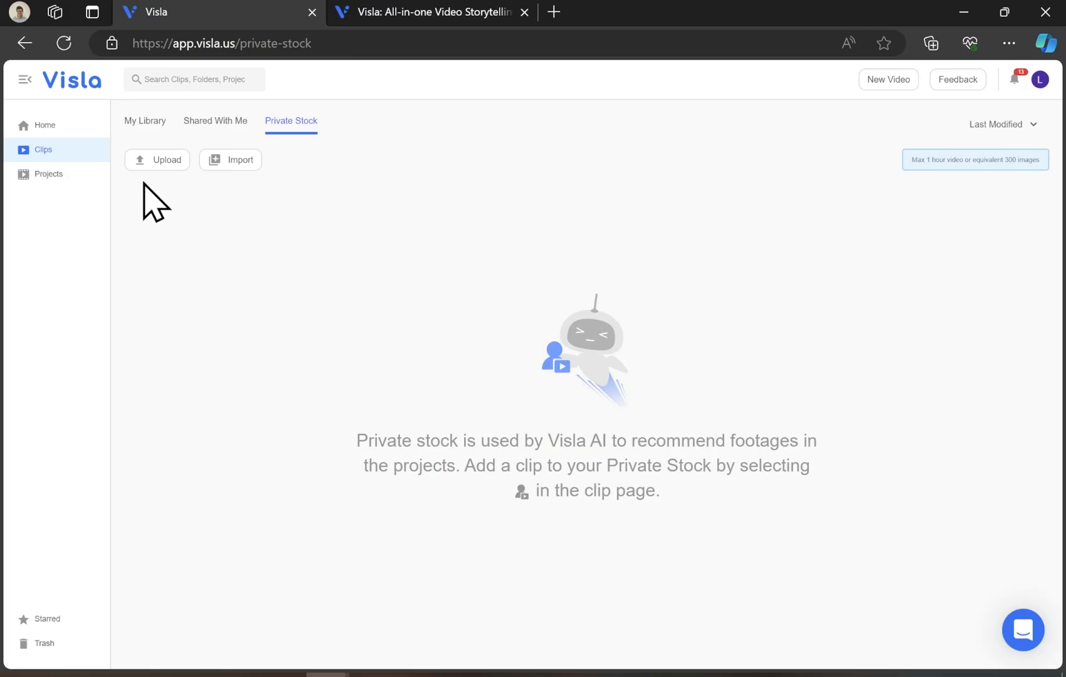
- Upload clips into Private Stock through the upload dialog
left_click(177, 164)
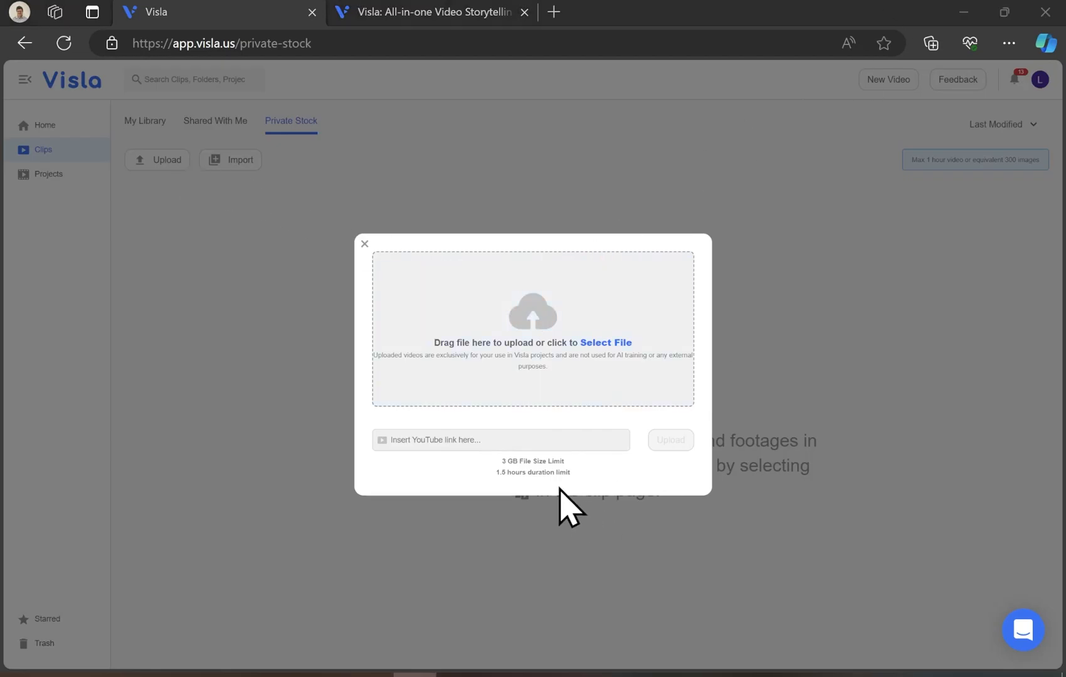
left_click(449, 439)
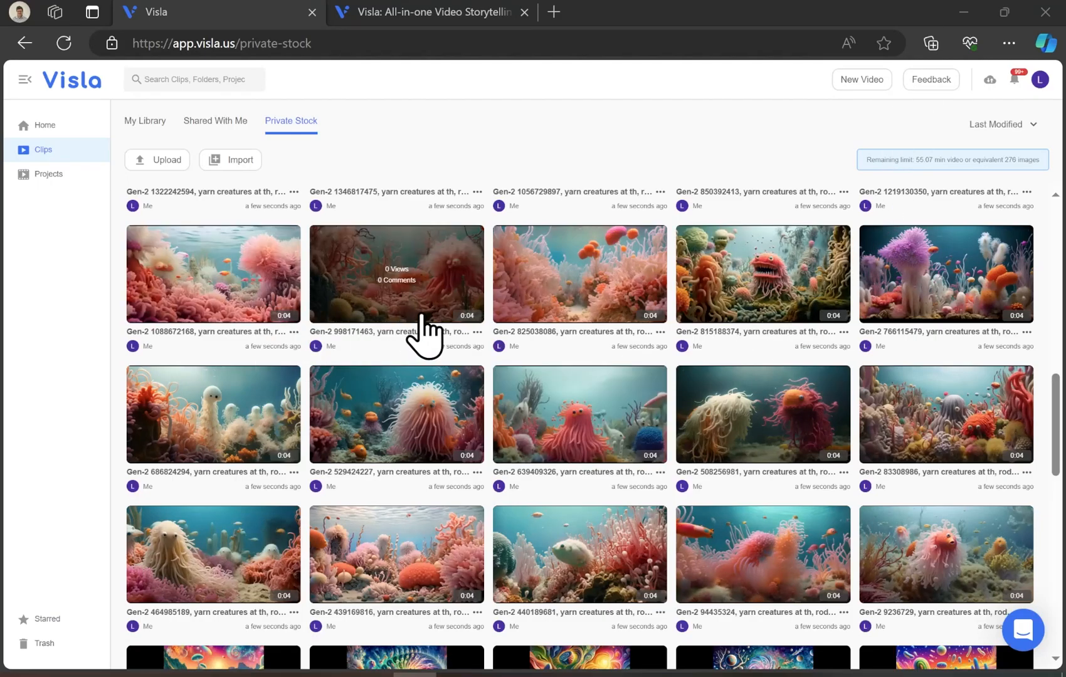
- Add the tag 'surreal' to a pink coral yarn-creature clip in Private Stock and confirm
left_click(229, 322)
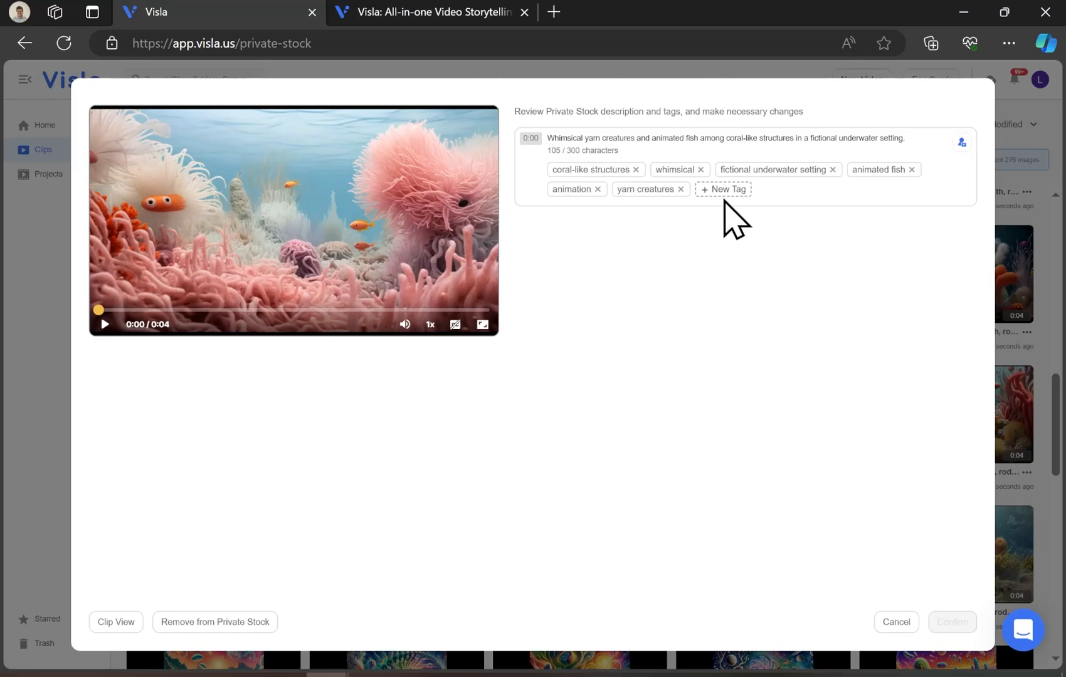
left_click(724, 190)
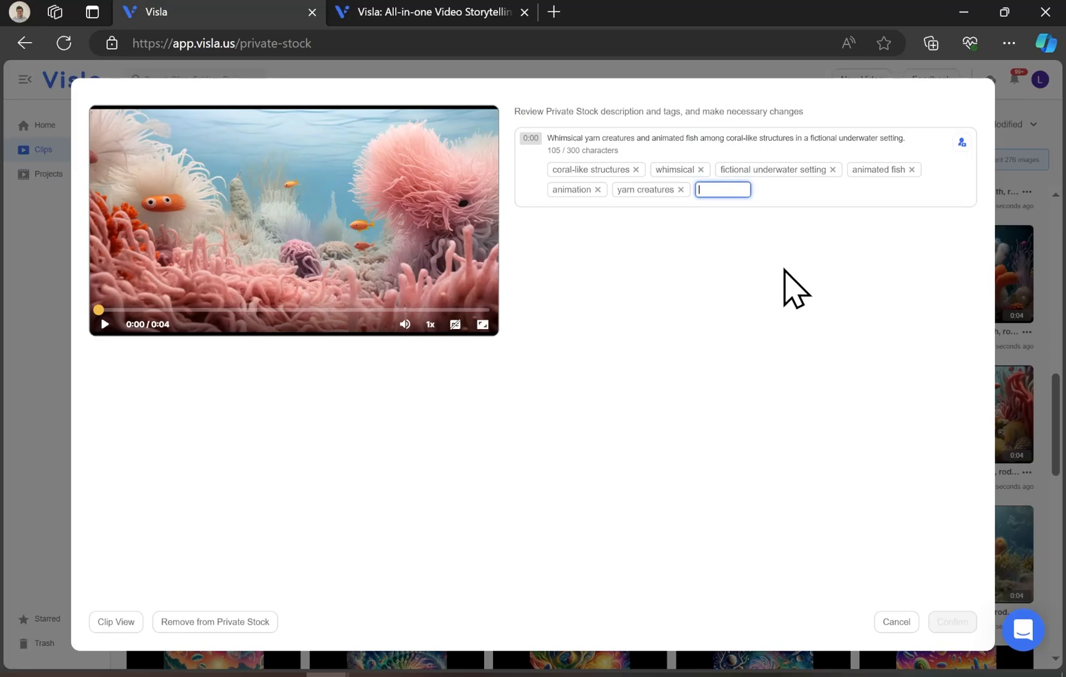
type("surreal")
key("Return")
left_click(952, 624)
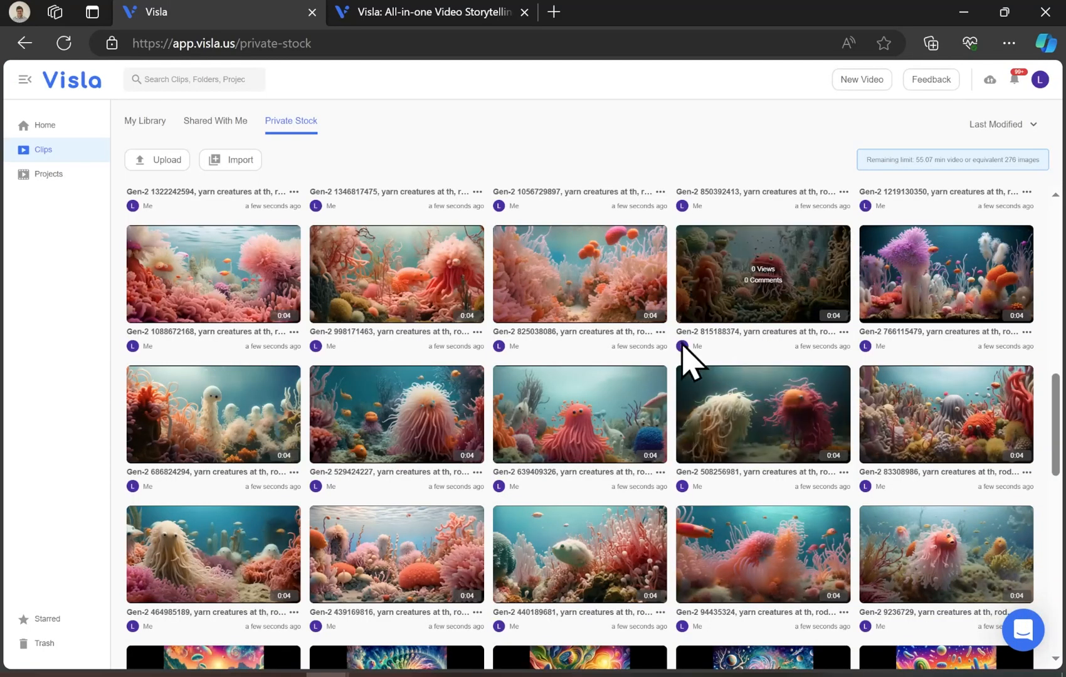
- Review another clip's description and tags without changes and return to Home
left_click(756, 310)
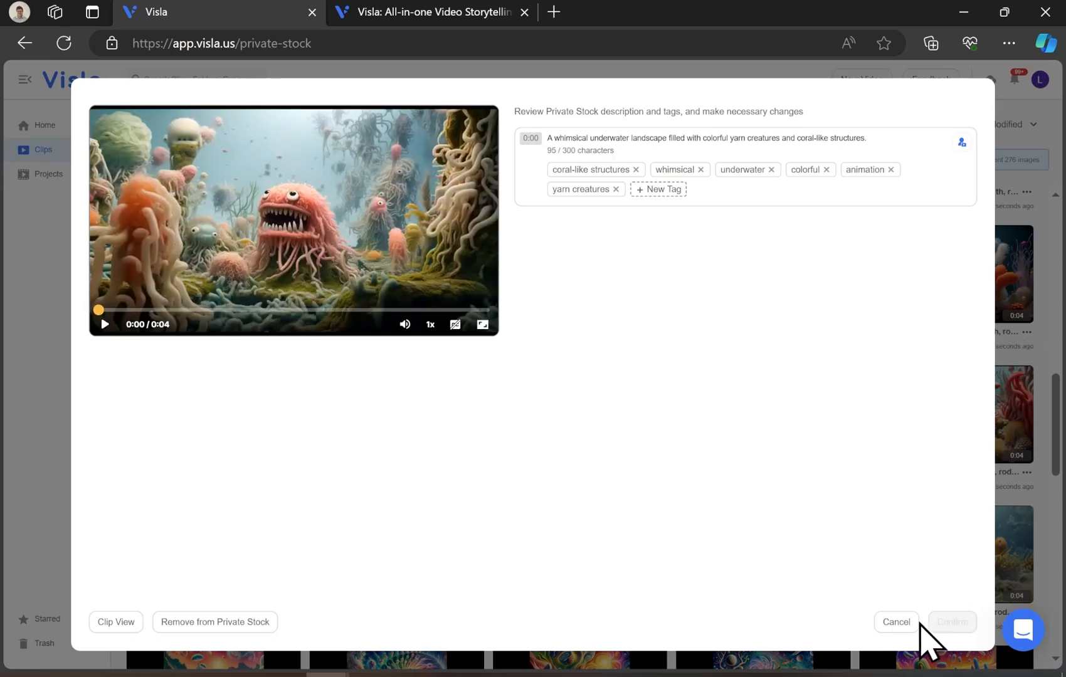
left_click(896, 622)
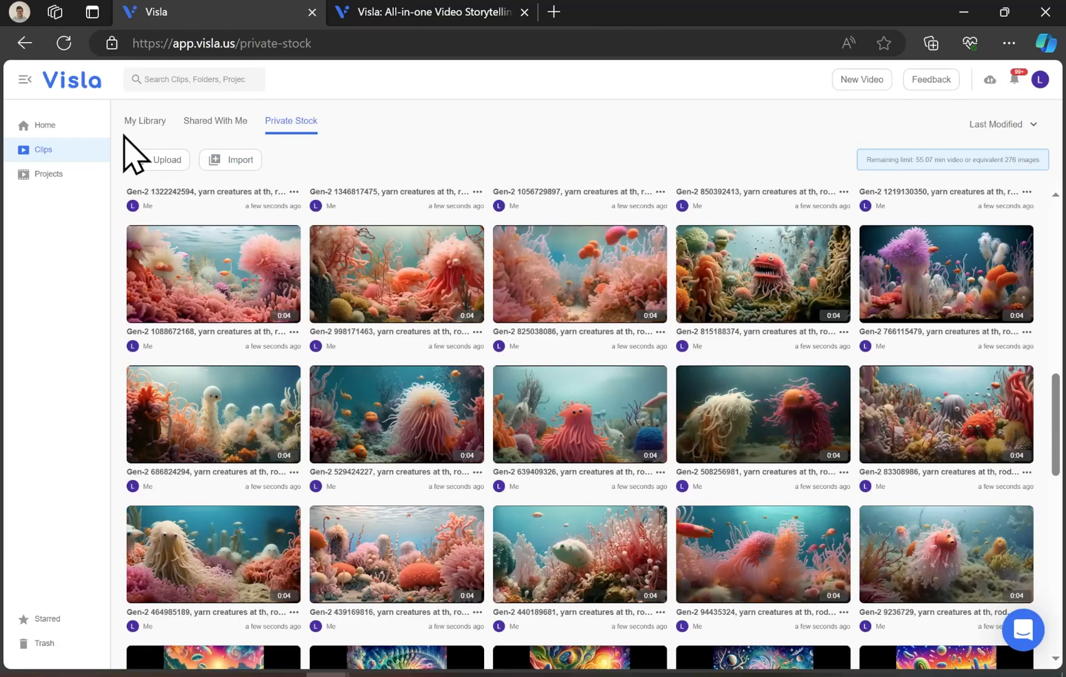
left_click(45, 124)
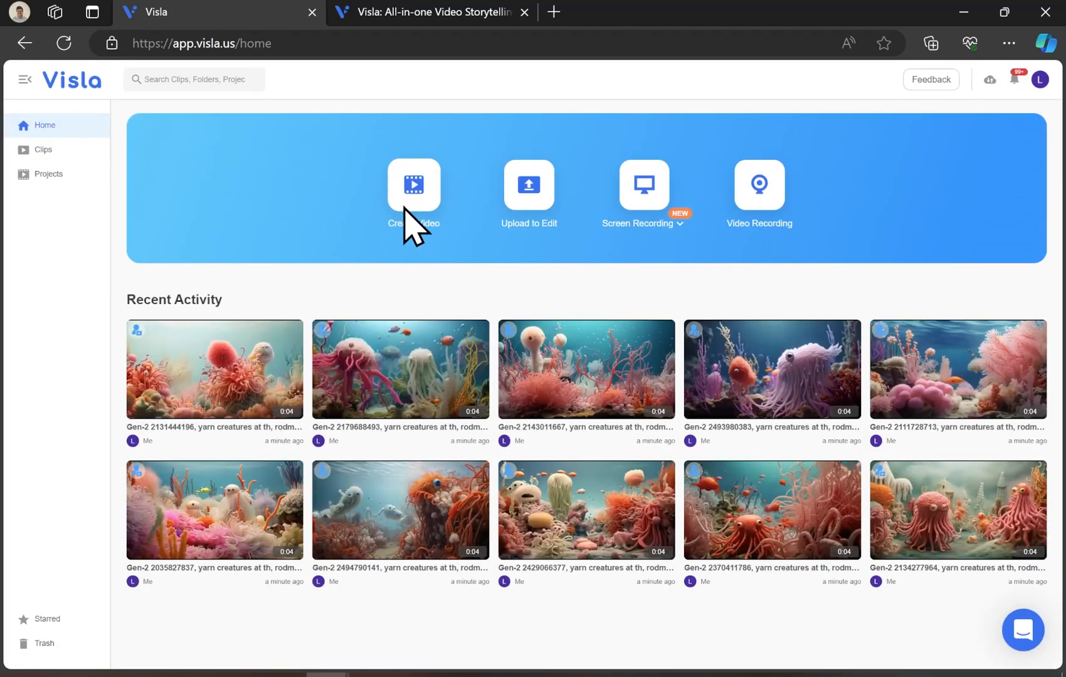
- Create a video from the idea 'generate a video using private stock about whimsical yarn creatures near an underwater coral reef. it should be an exciting adventure'
left_click(405, 209)
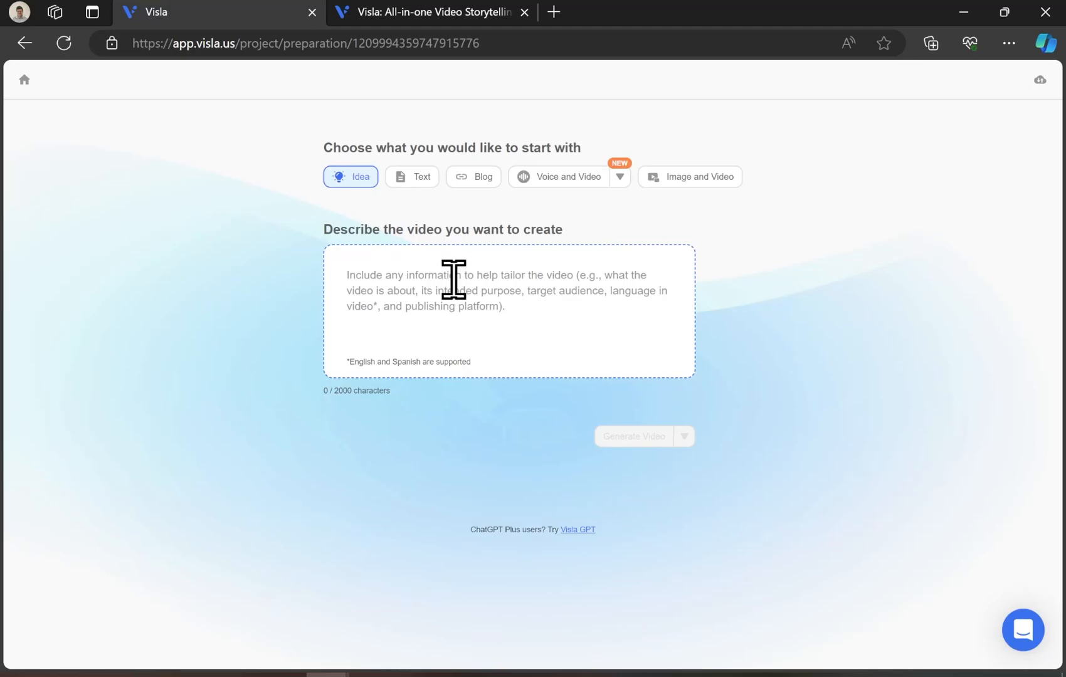
type("generate a")
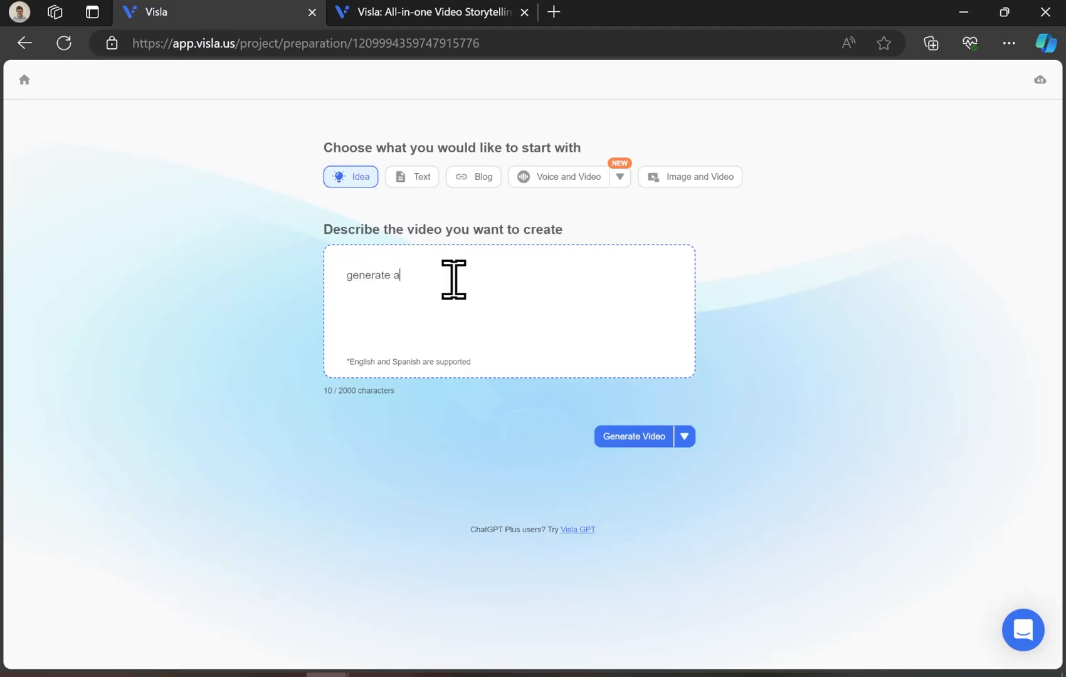
type(" video using private stock about whimsical")
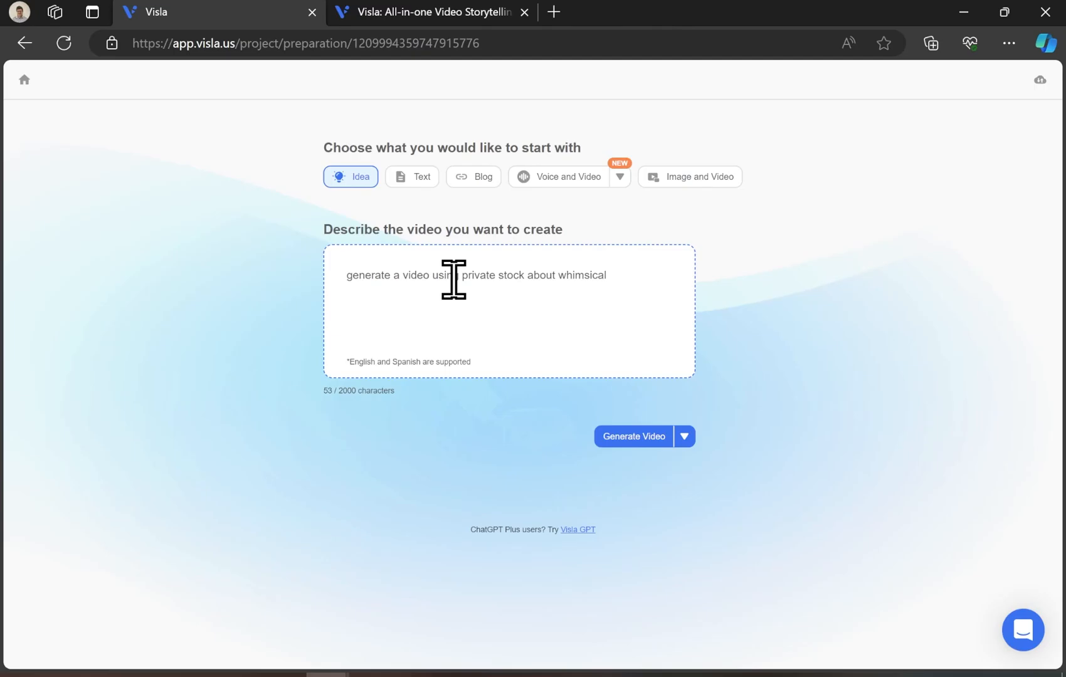
type(" yarn creatures near an underwater coral reef")
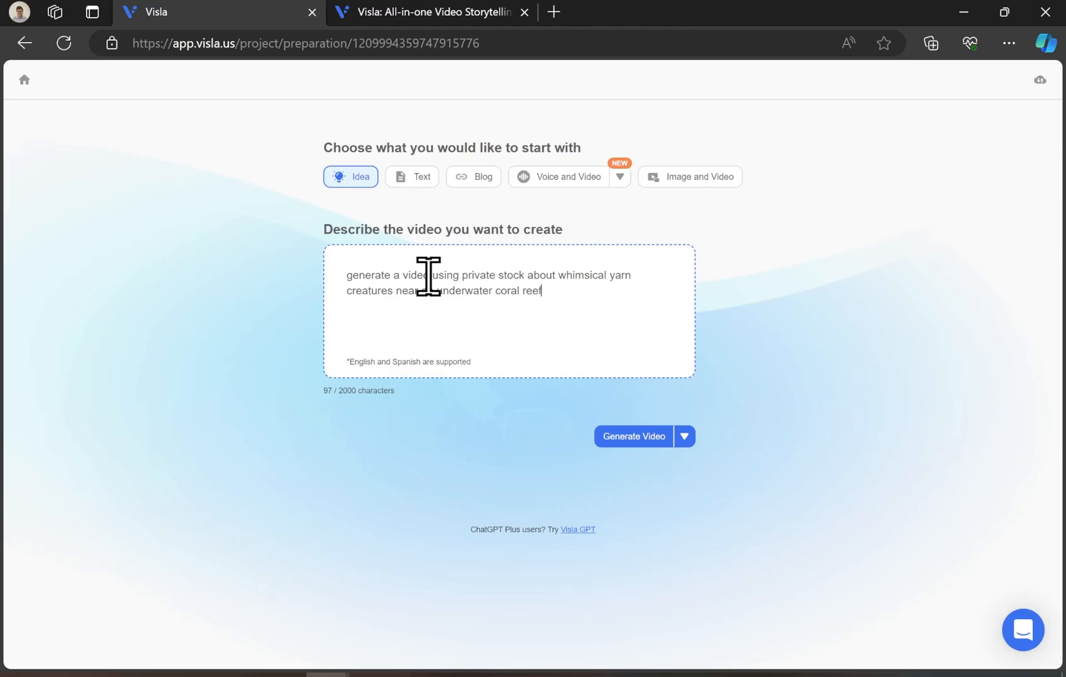
type(". it should be an exciting adventure")
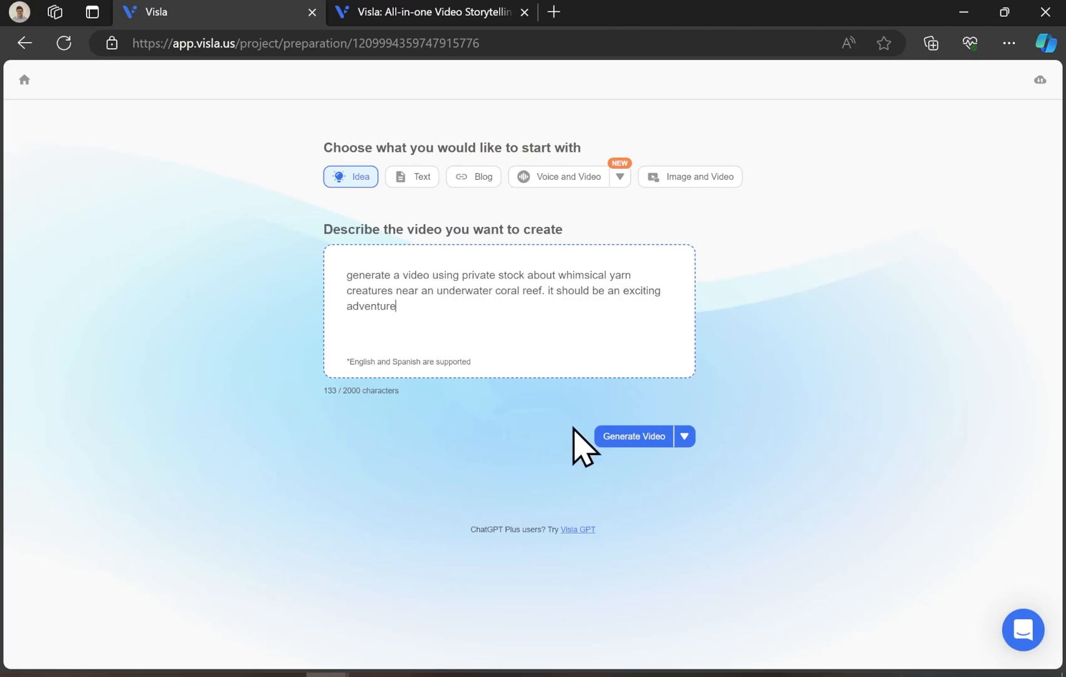
left_click(626, 441)
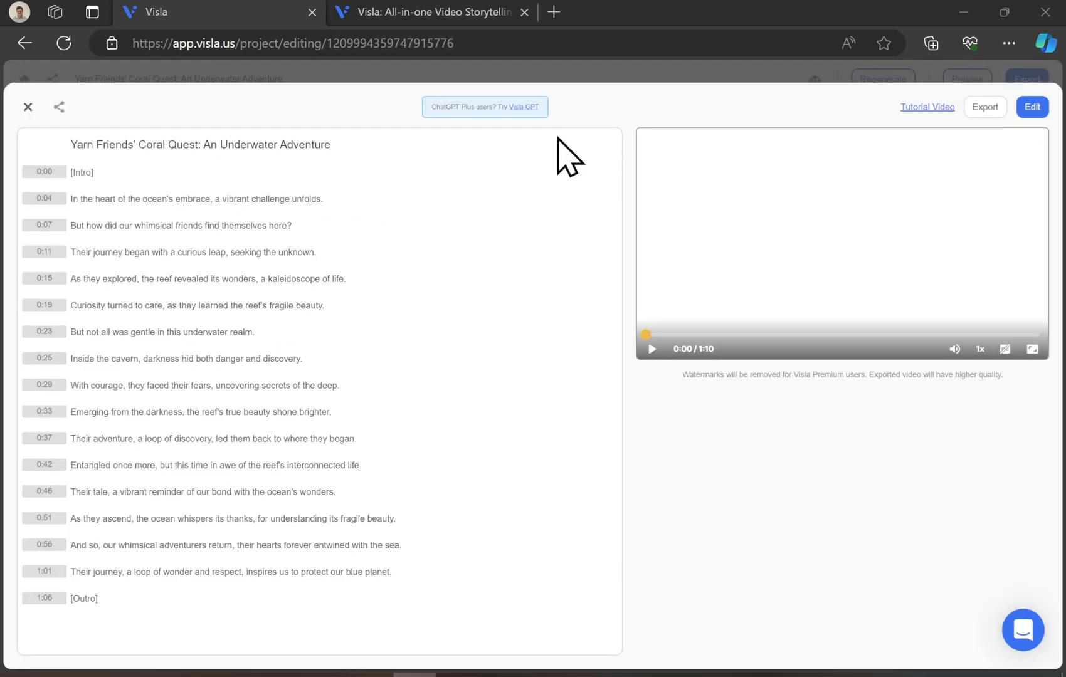
- Jump the preview to the second script line and open the video in the editor
left_click(377, 226)
left_click(260, 229)
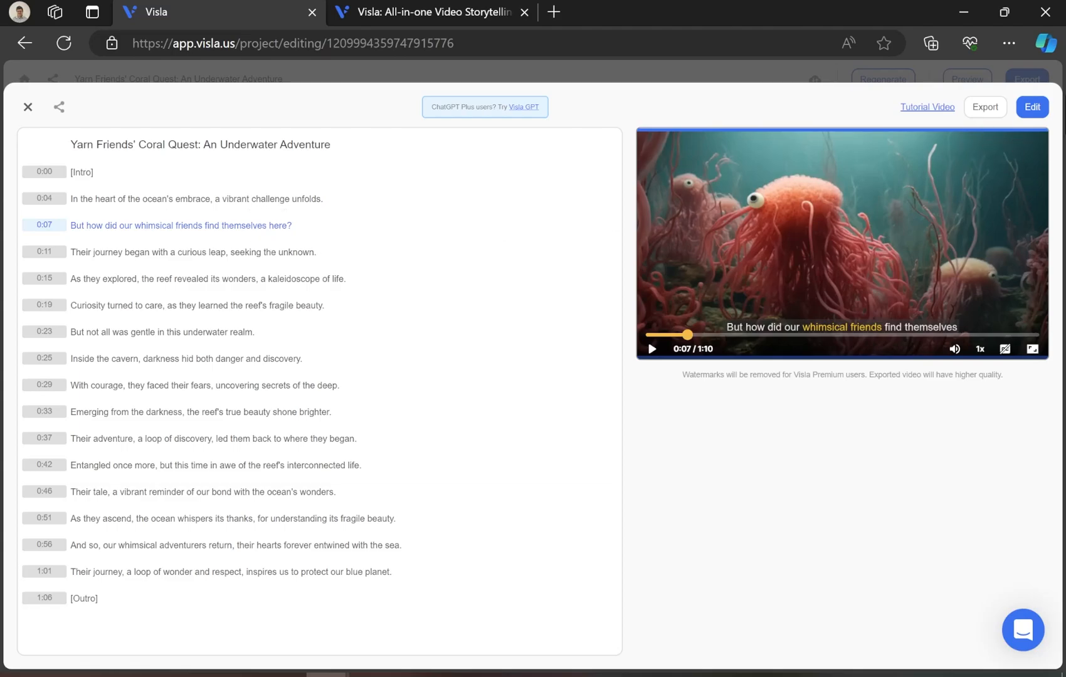
left_click(1035, 108)
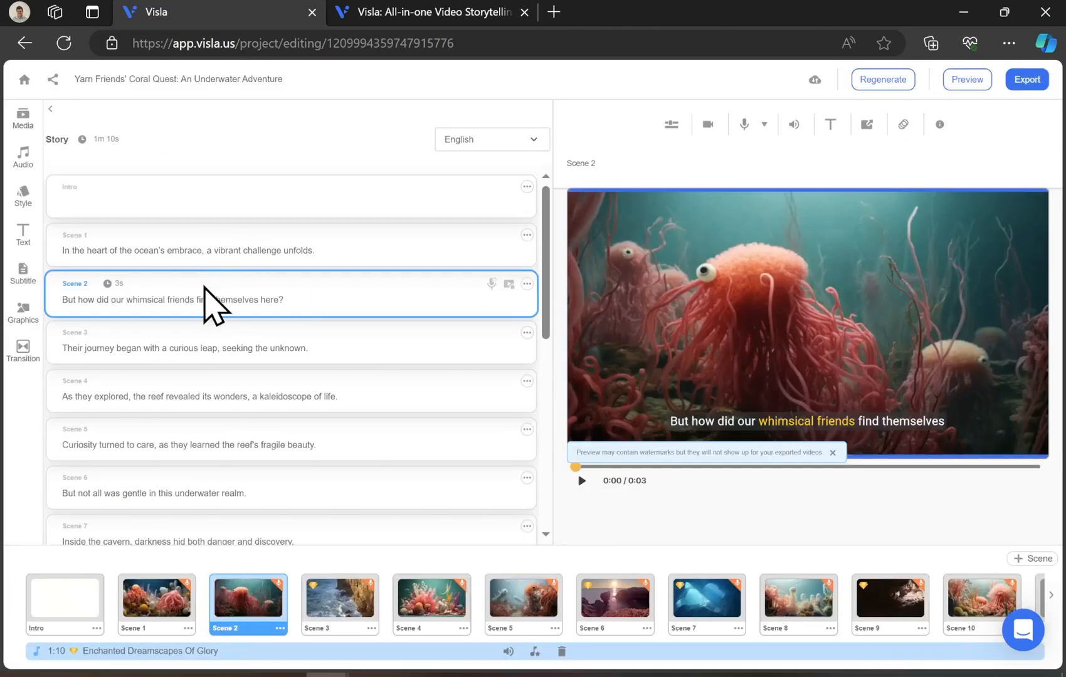
- Insert 'and mysterious' after 'whimsical' in Scene 2's narration
left_click(168, 300)
type("and mysterious")
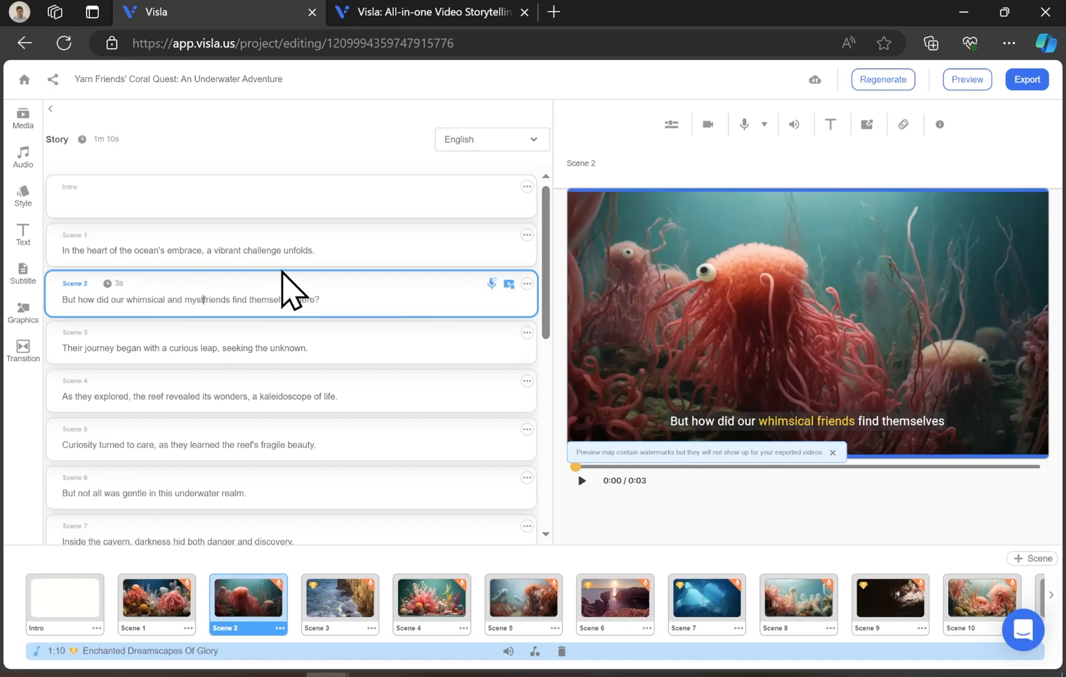
left_click(335, 334)
left_click(337, 290)
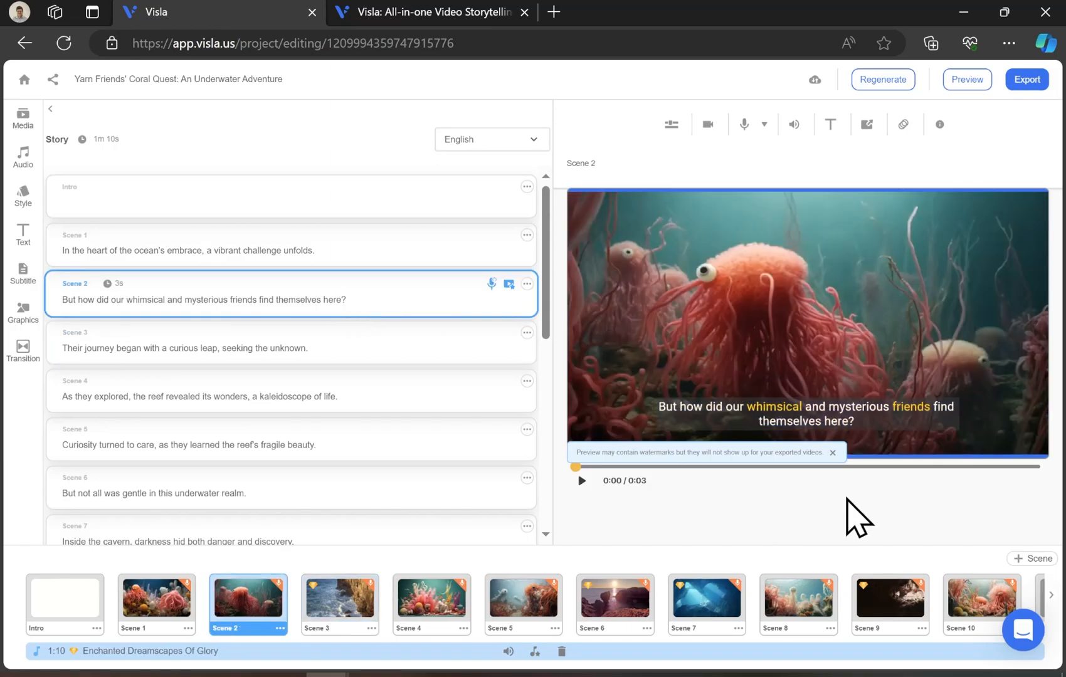
left_click(832, 453)
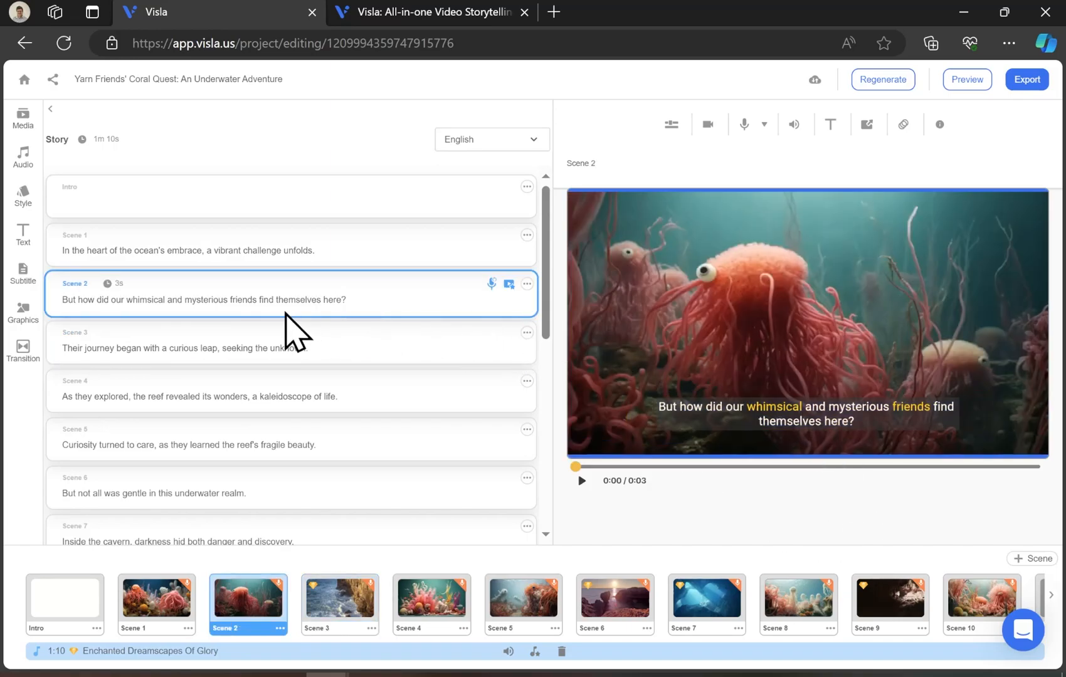
- Browse the Media, Audio and Style panels
left_click(24, 116)
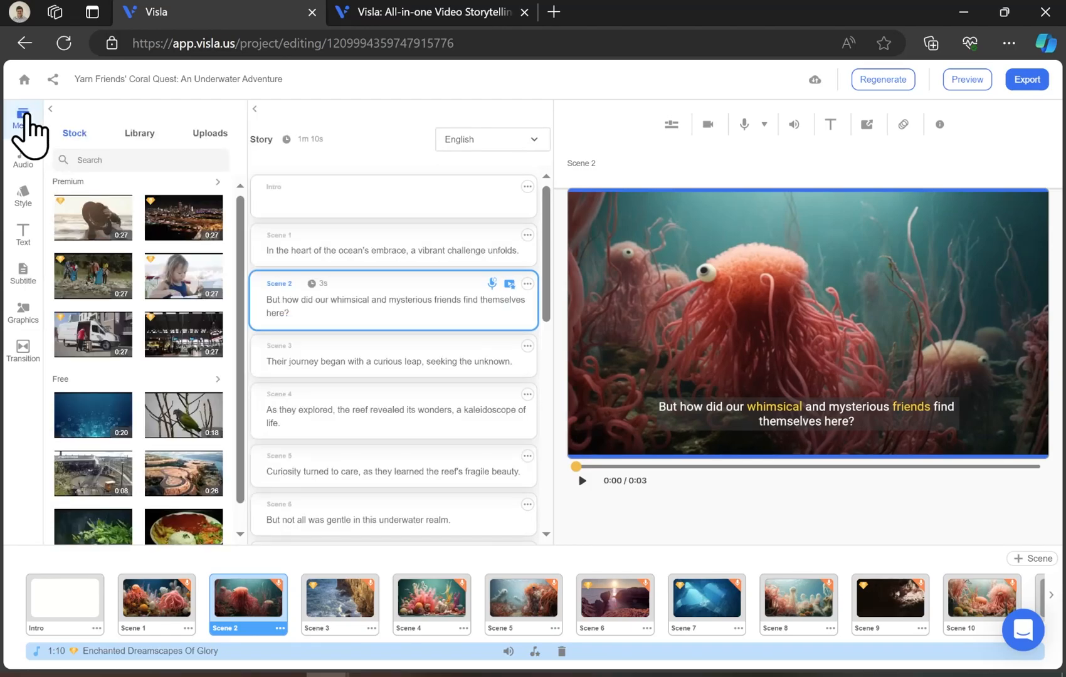
left_click(23, 155)
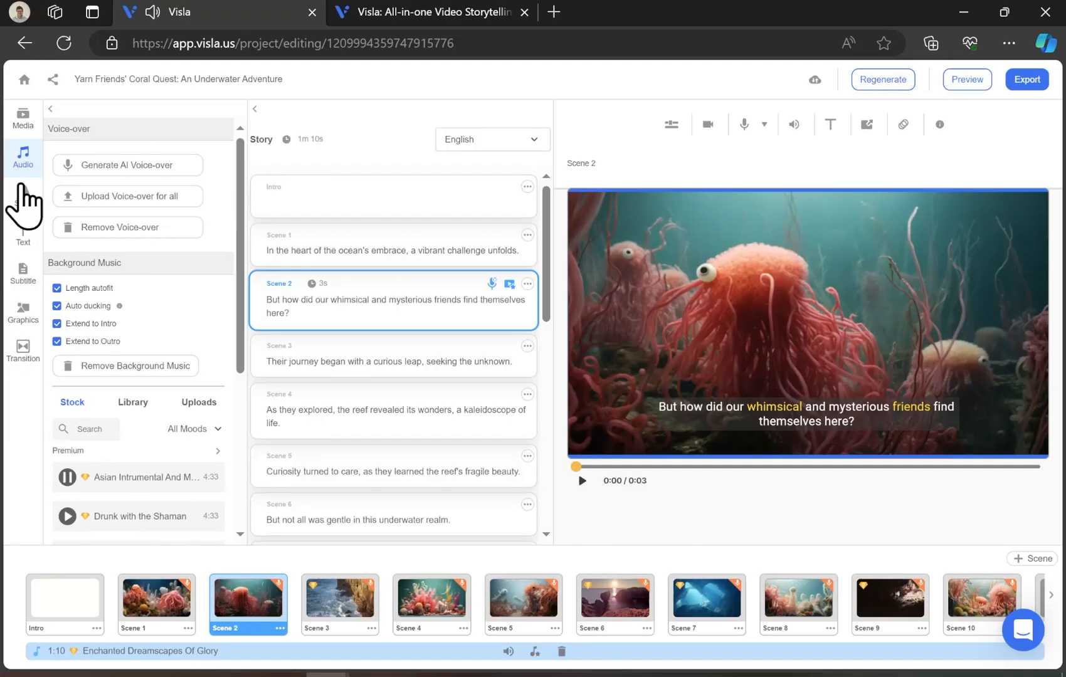
left_click(21, 188)
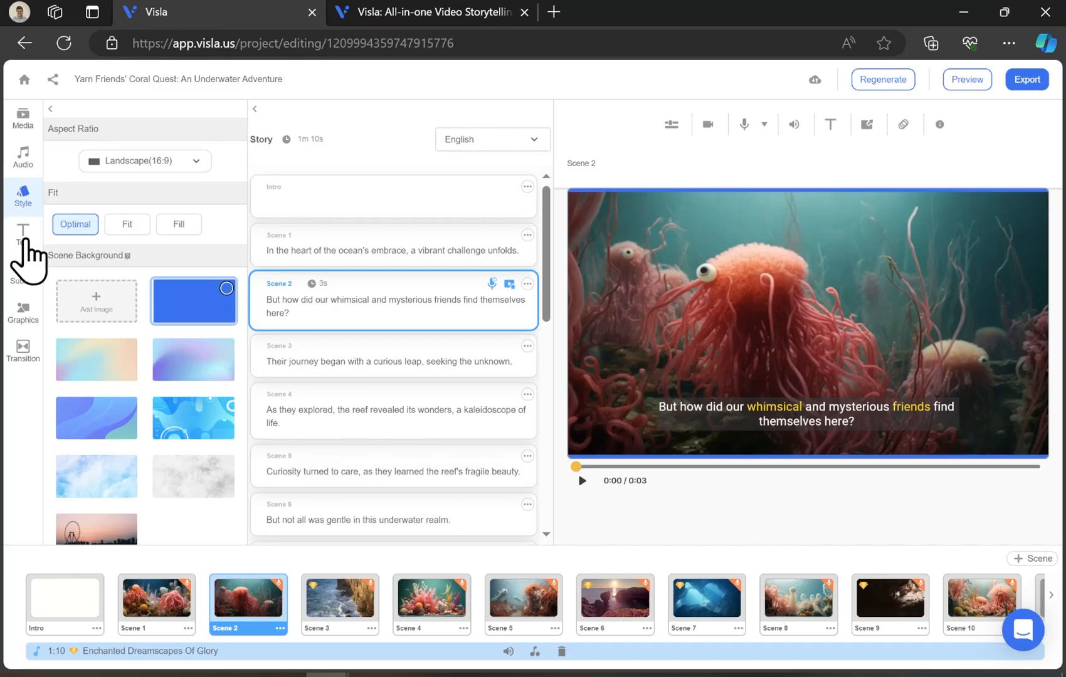
- Set the media fit to Fill
left_click(182, 224)
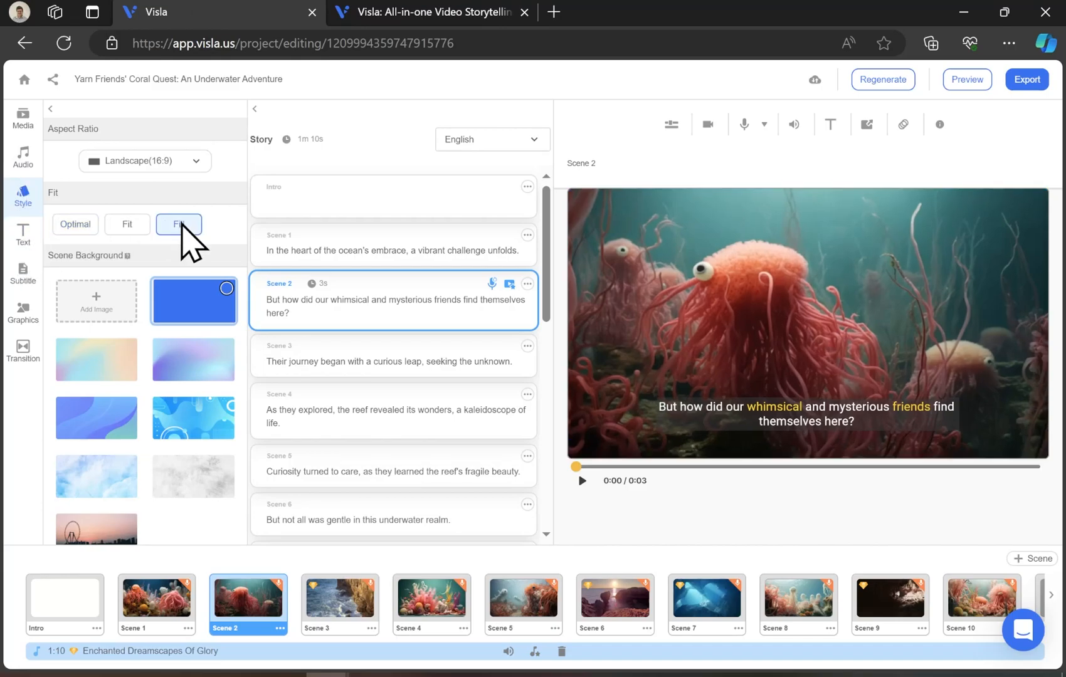
left_click(88, 225)
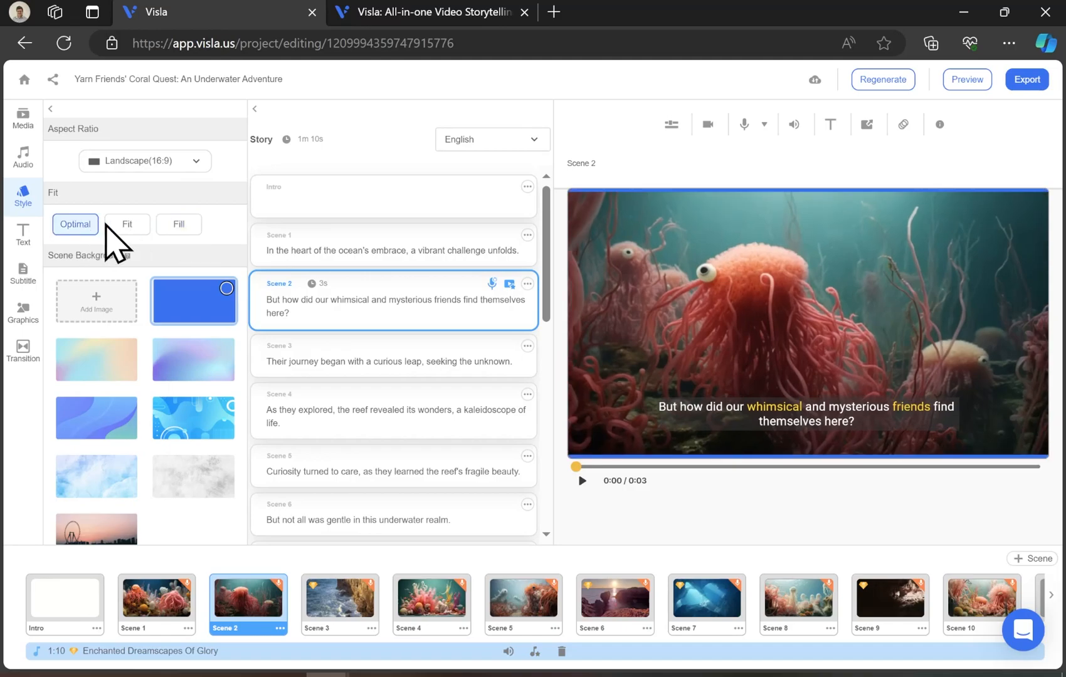
left_click(175, 225)
- Toggle burning AI header text into the video on and off again
left_click(25, 237)
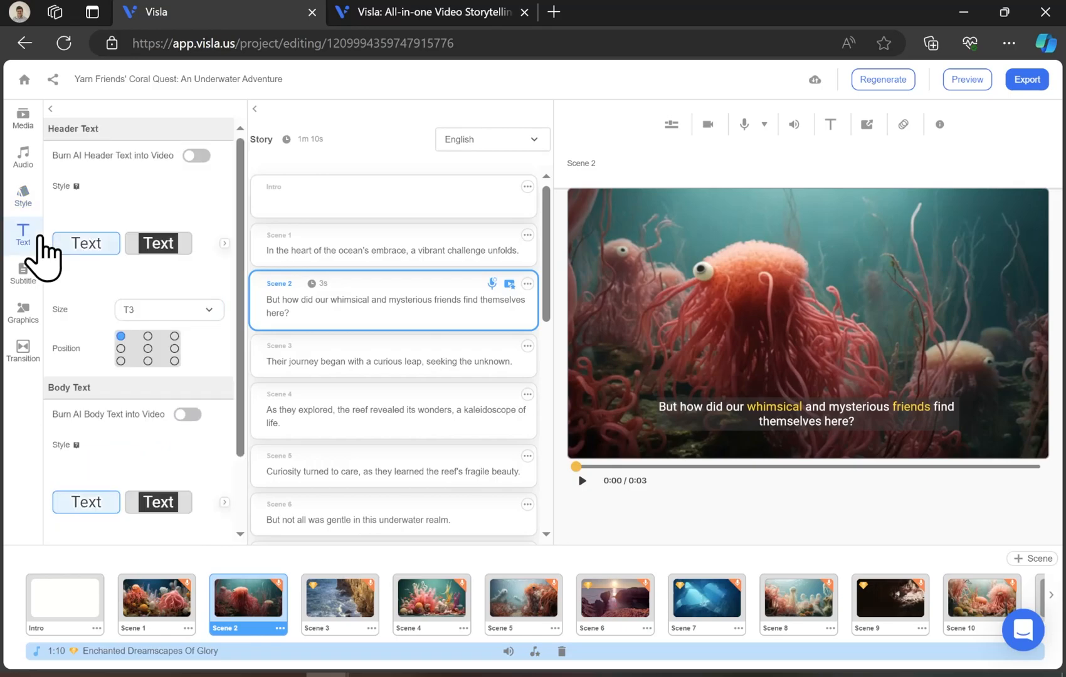
left_click(196, 154)
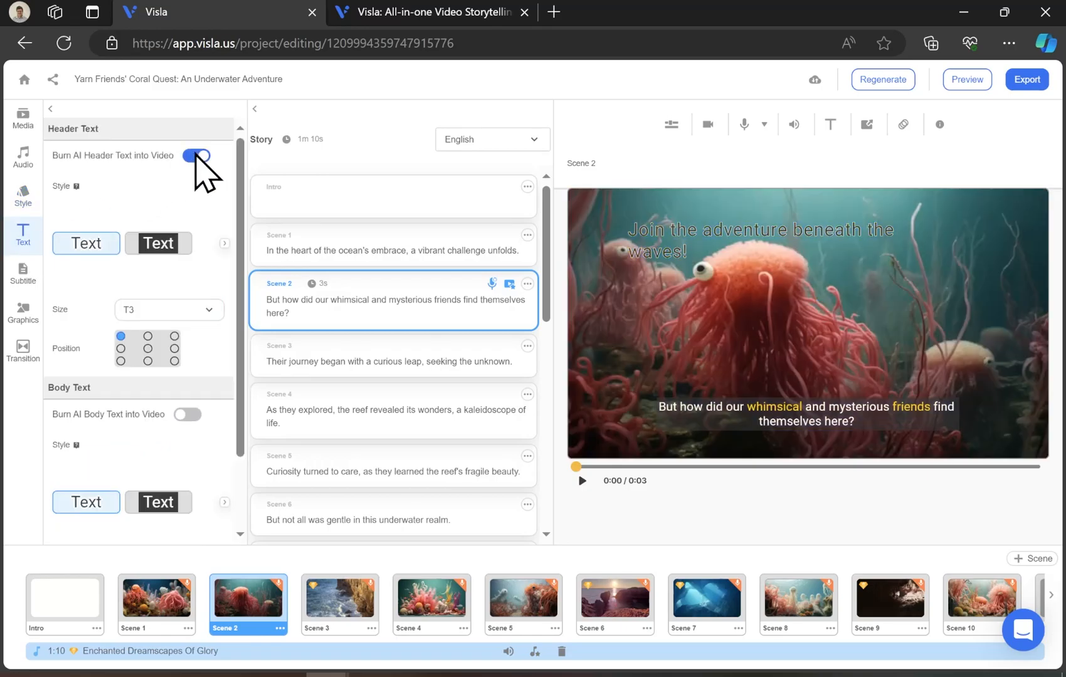
left_click(199, 157)
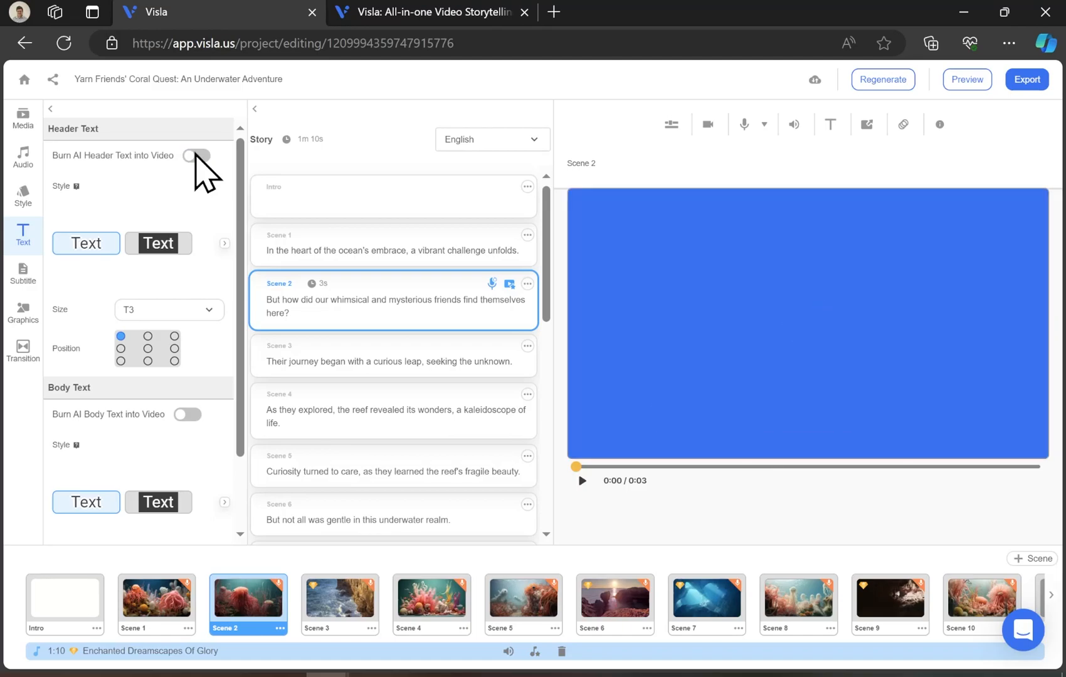
- Toggle burning subtitles into the video off and back on
left_click(21, 276)
left_click(224, 134)
left_click(224, 135)
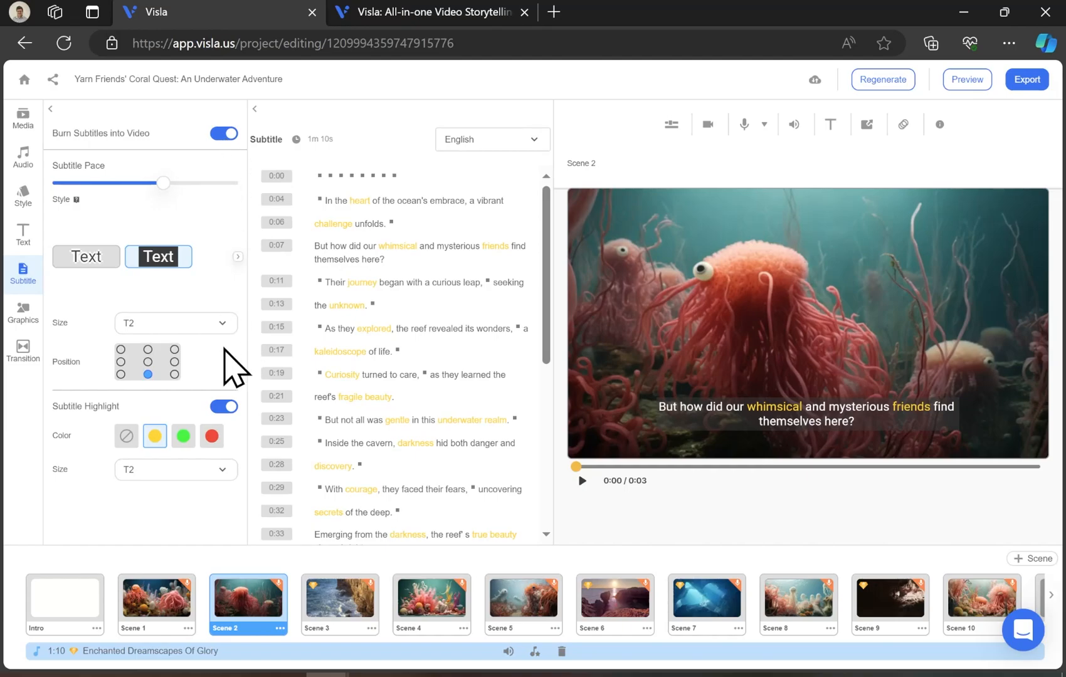
- Look over the Graphics and Transition panels and export the video
left_click(23, 310)
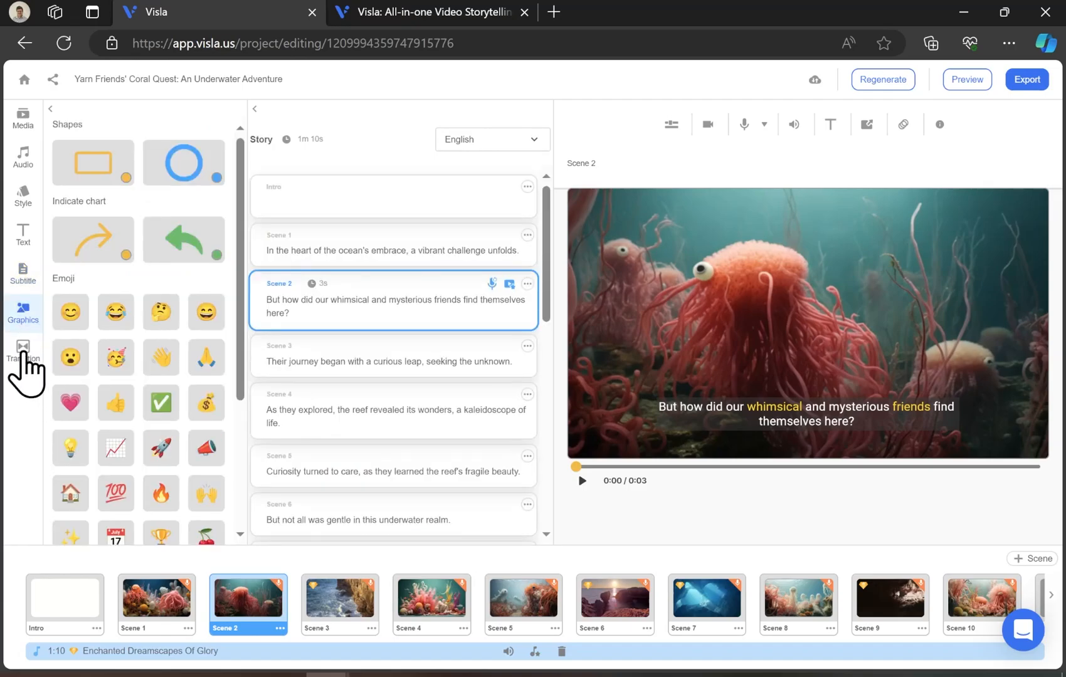
left_click(24, 352)
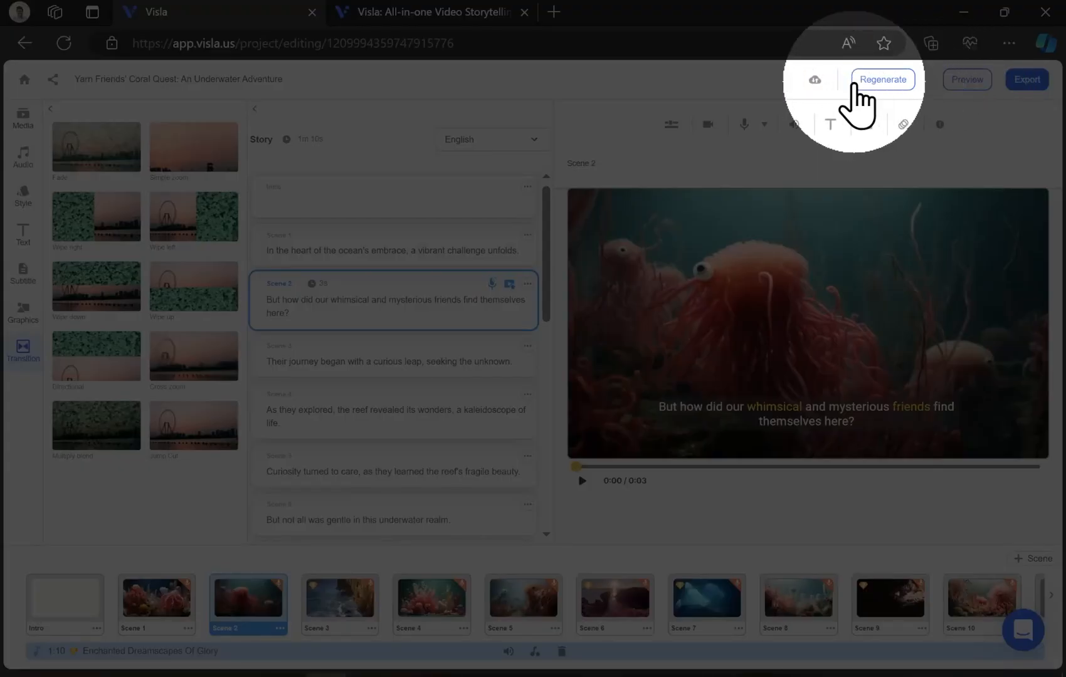
left_click(1026, 80)
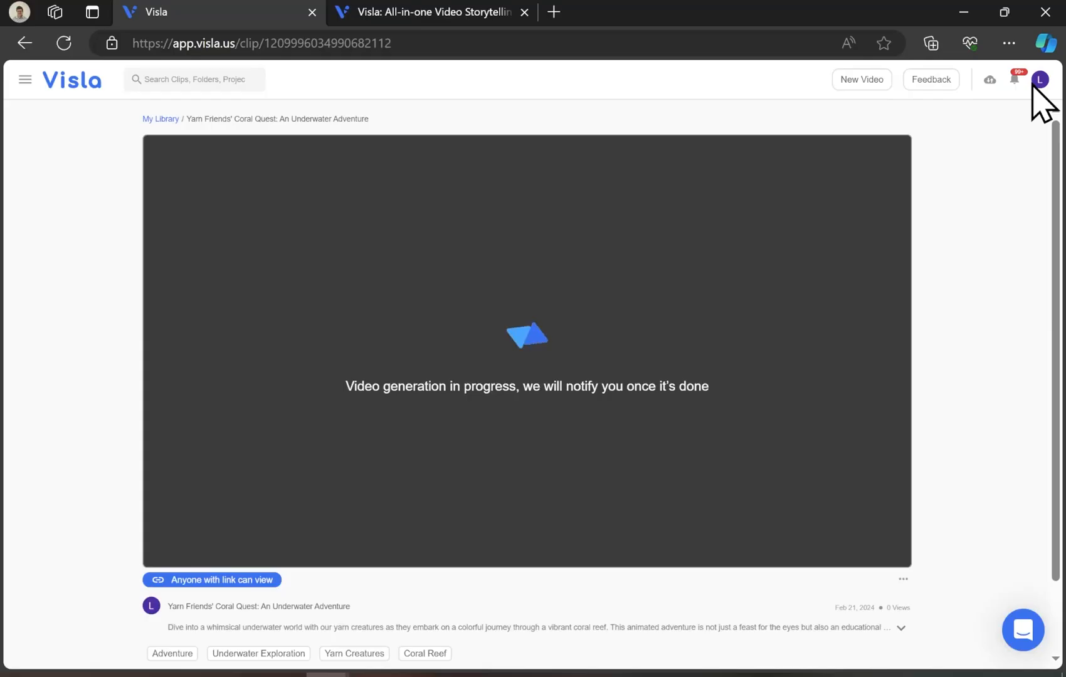